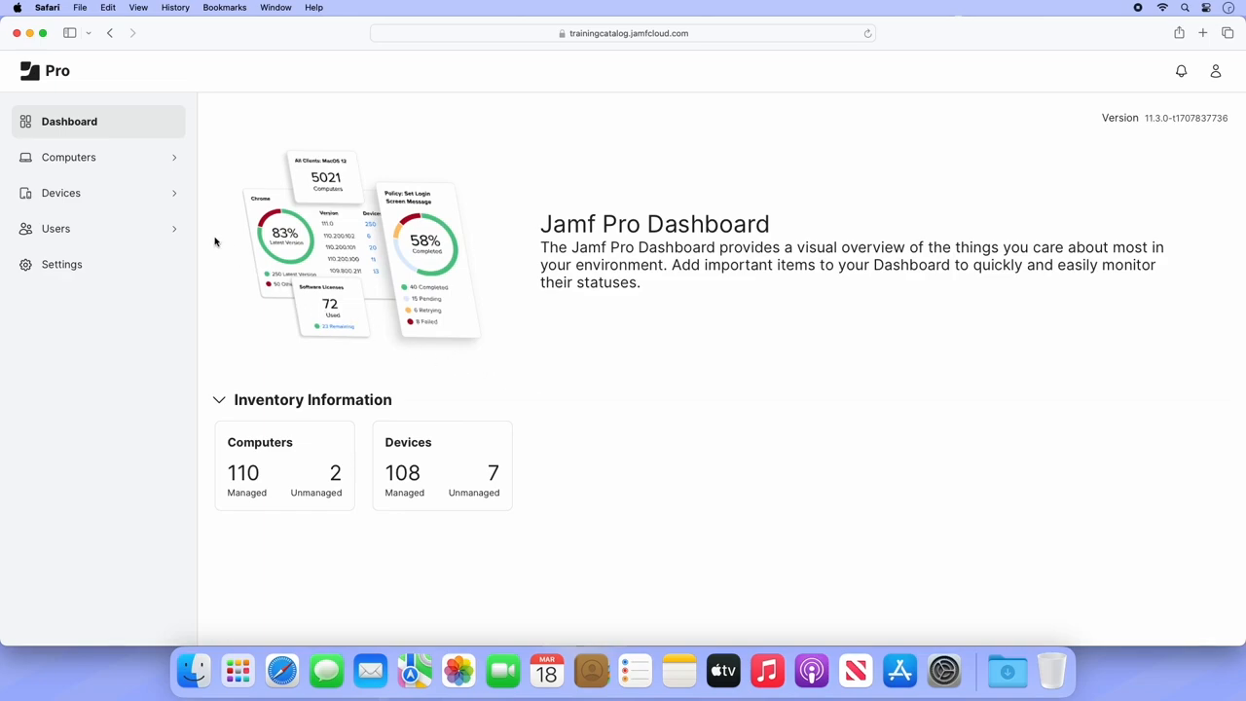
# Step: Enable the new software updates feature (beta) from the Software Updates page for mobile devices
pyautogui.click(146, 159)
pyautogui.click(25, 192)
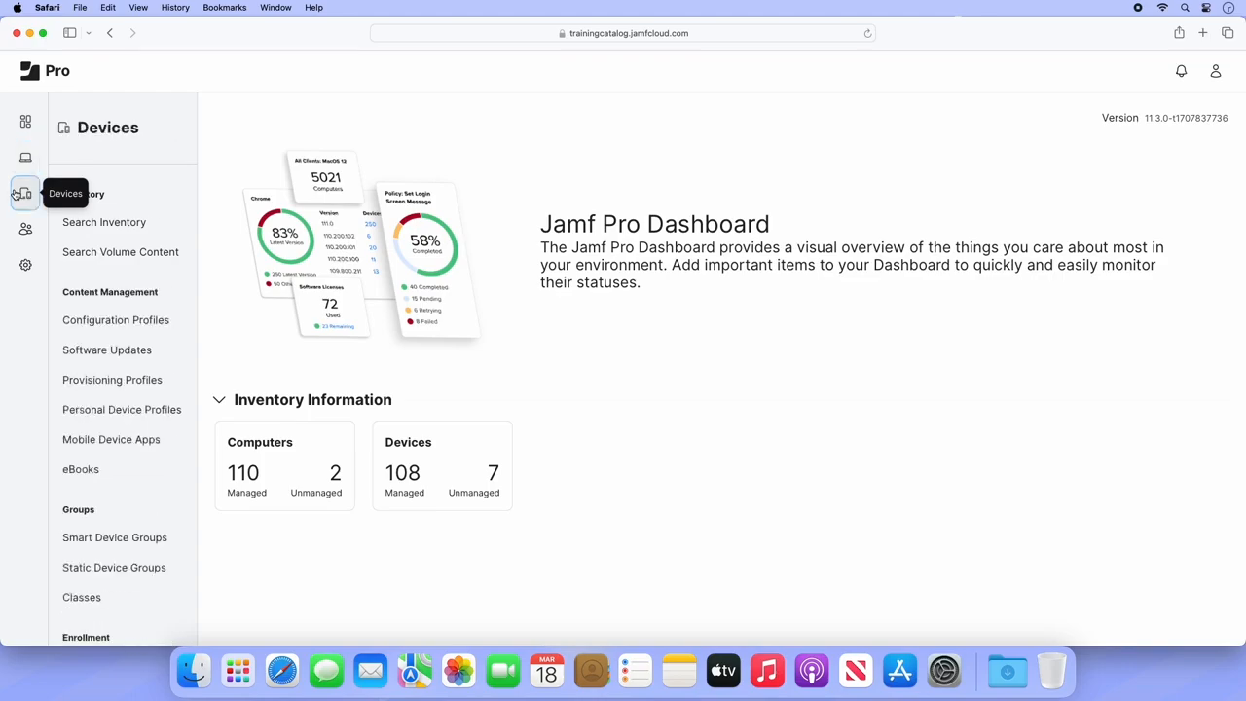
pyautogui.click(161, 352)
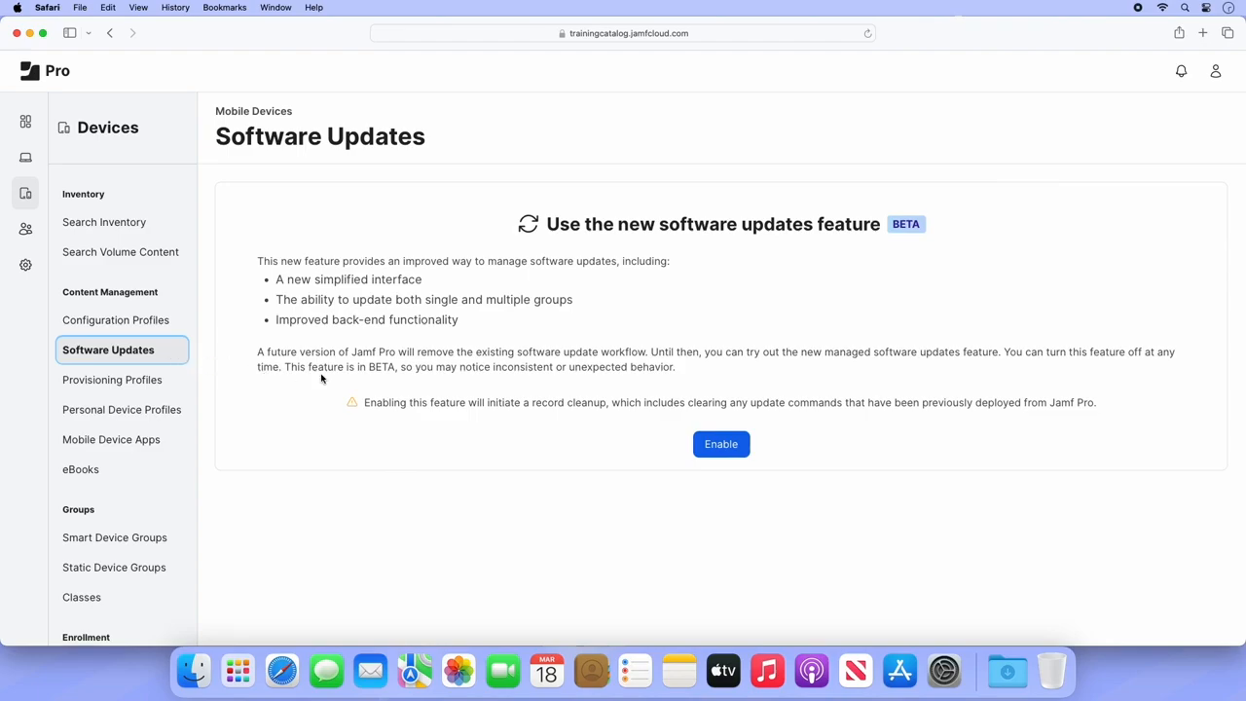
pyautogui.click(709, 445)
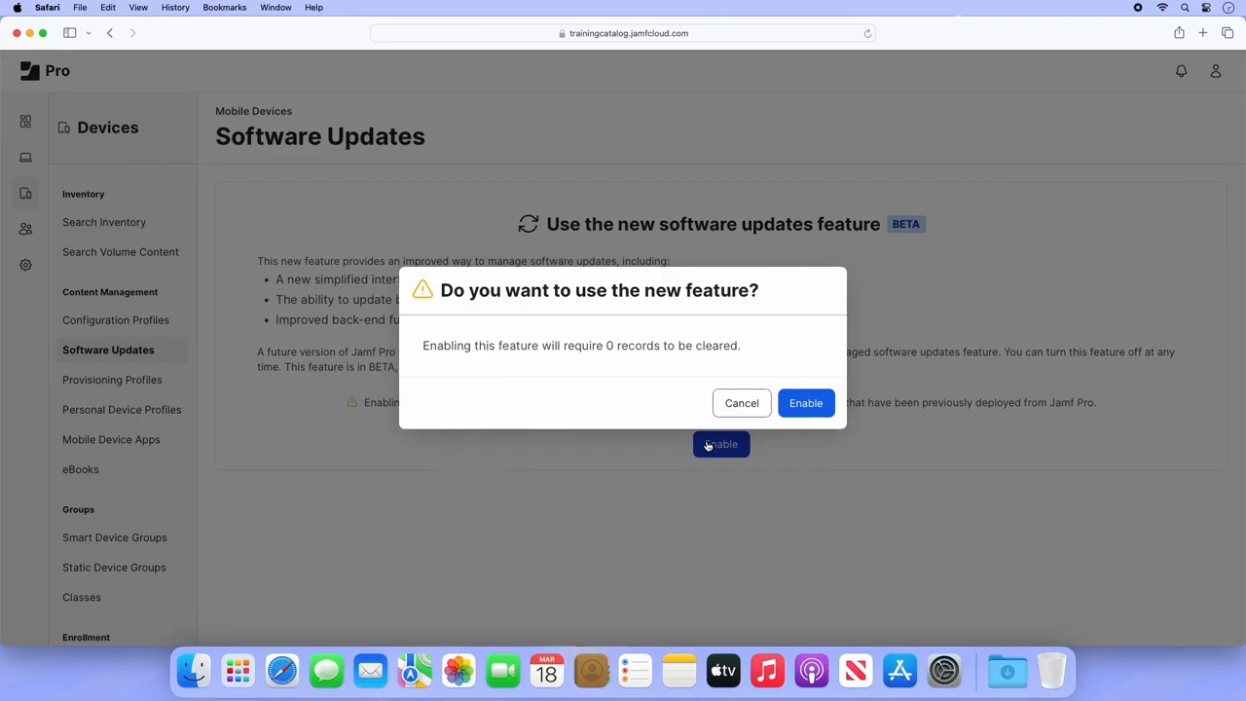
pyautogui.click(803, 405)
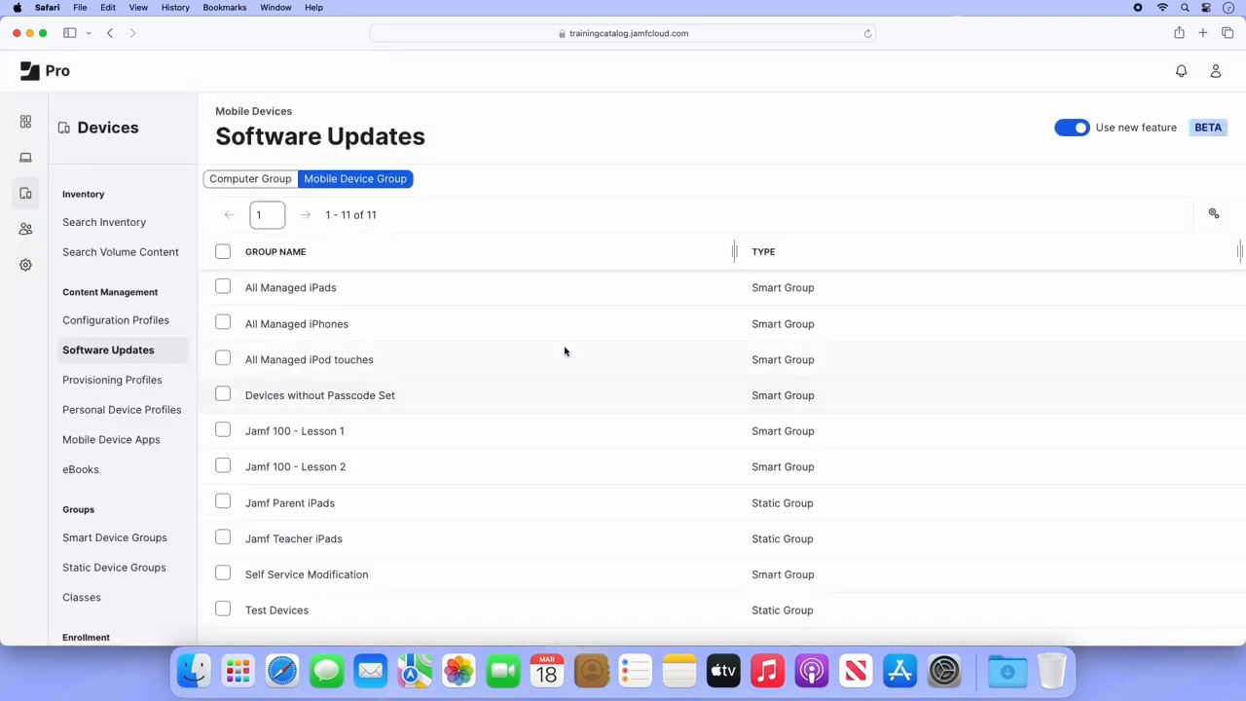
# Step: Start a software update for the computer group "Lab - Please update!"
pyautogui.click(277, 179)
pyautogui.scroll(-5, 592, 451)
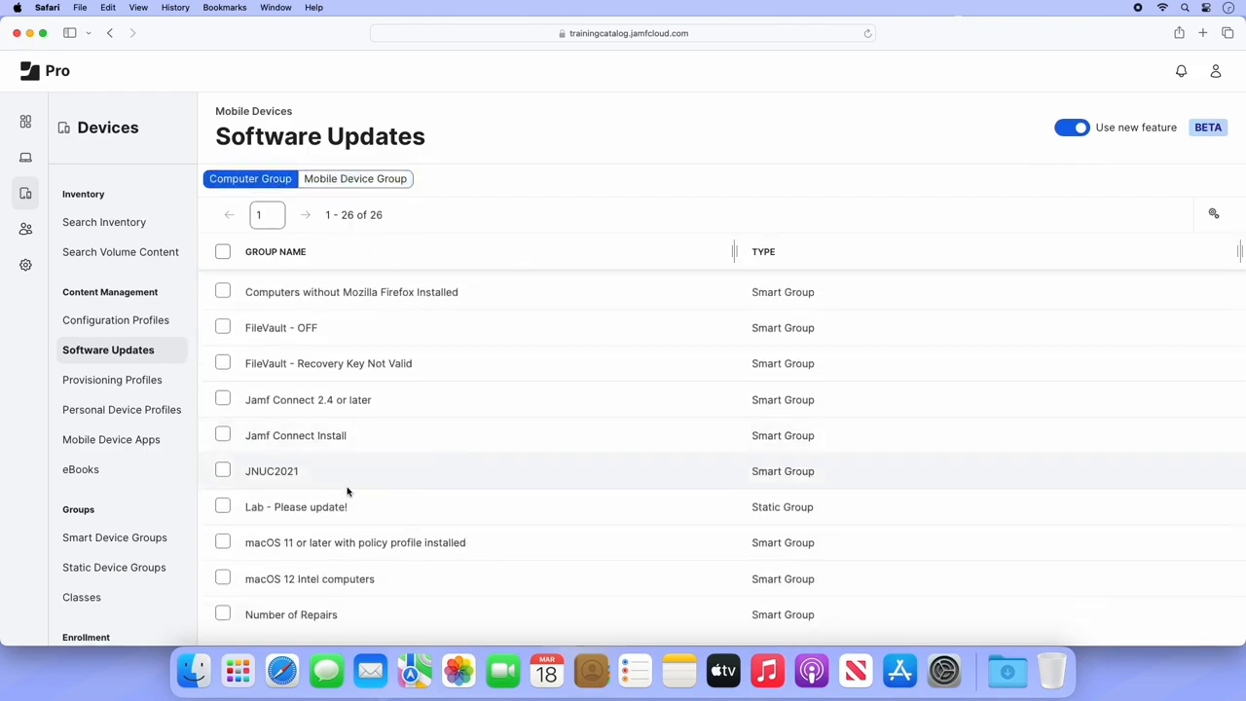
pyautogui.click(223, 506)
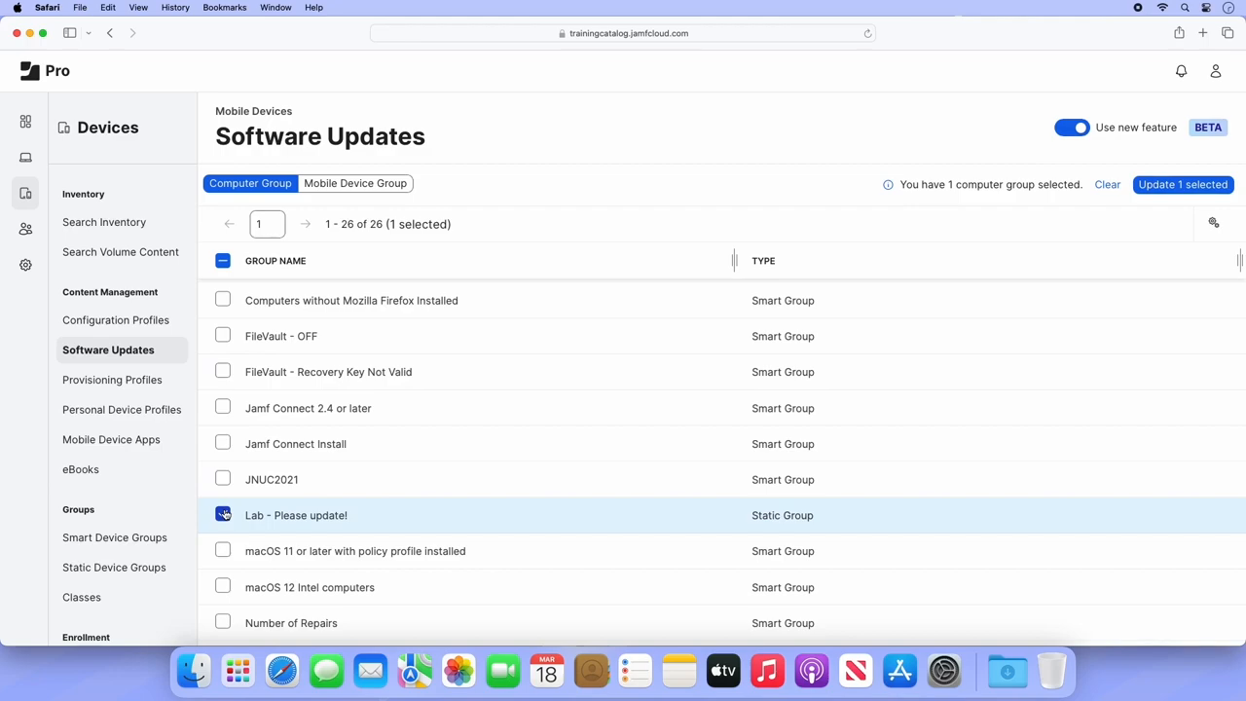
pyautogui.click(1160, 193)
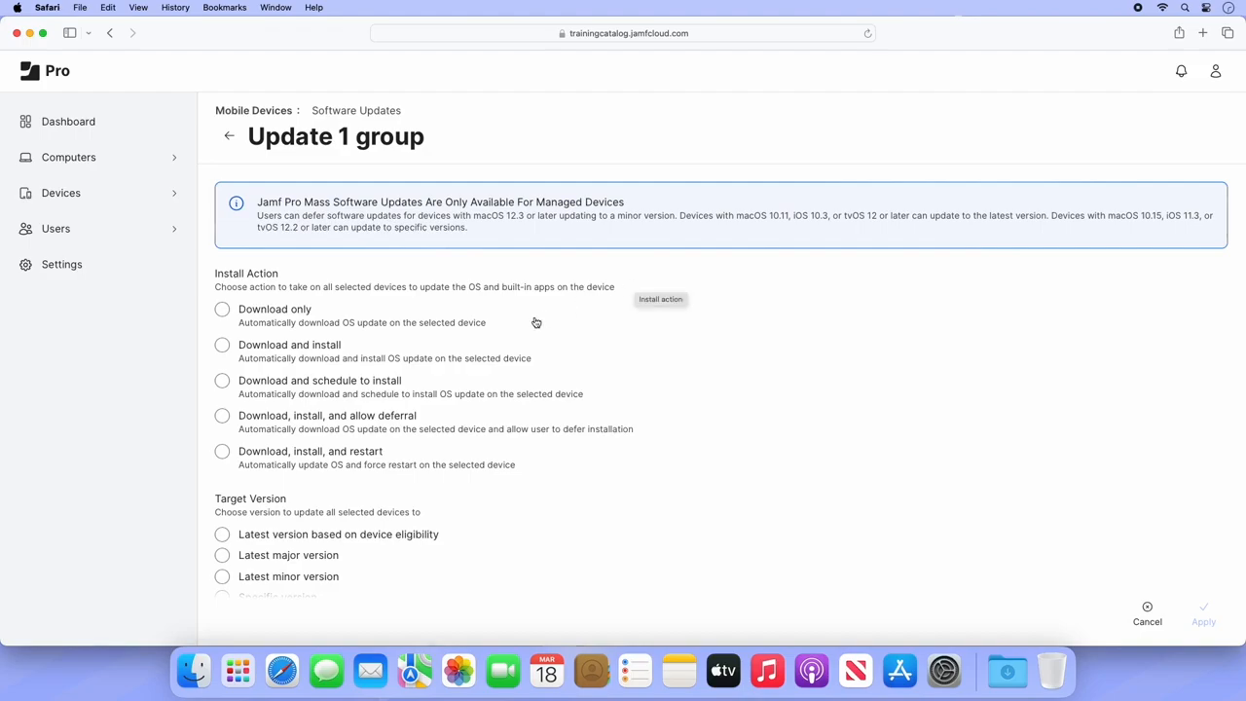
# Step: Set the install action to Download and schedule to install, with a force install date of 07/31/2024 15:00
pyautogui.click(225, 382)
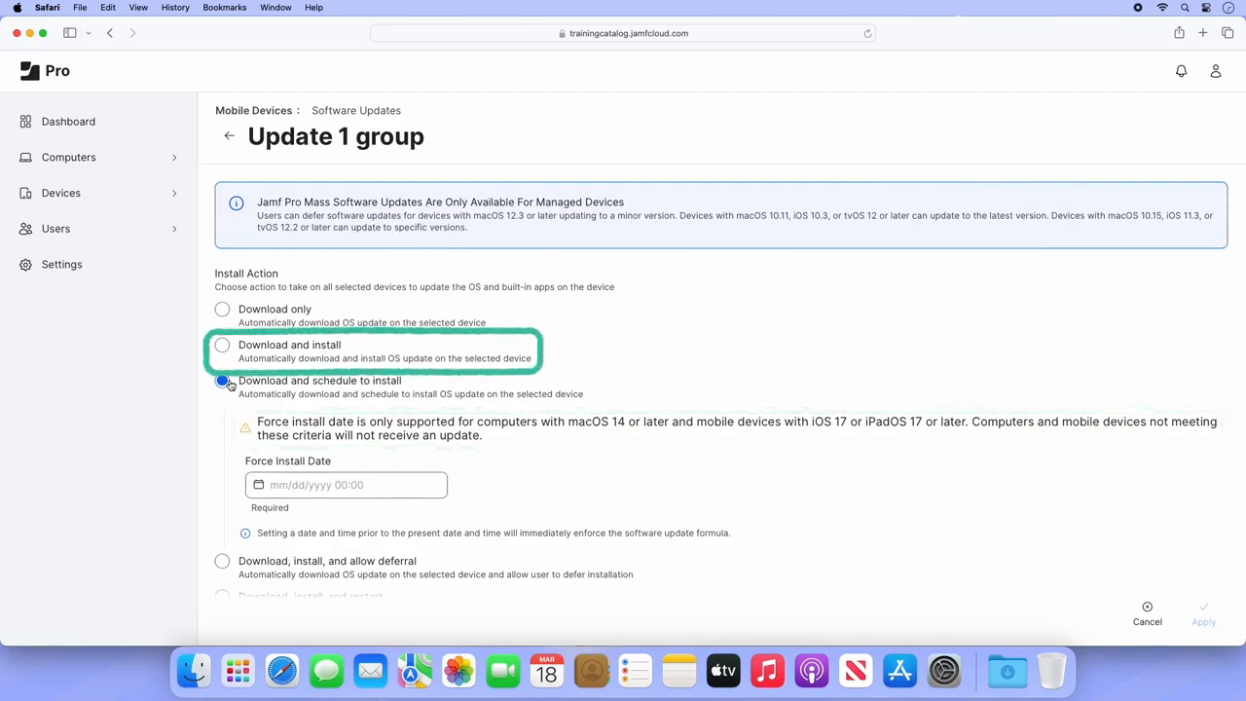
pyautogui.scroll(-1, 231, 385)
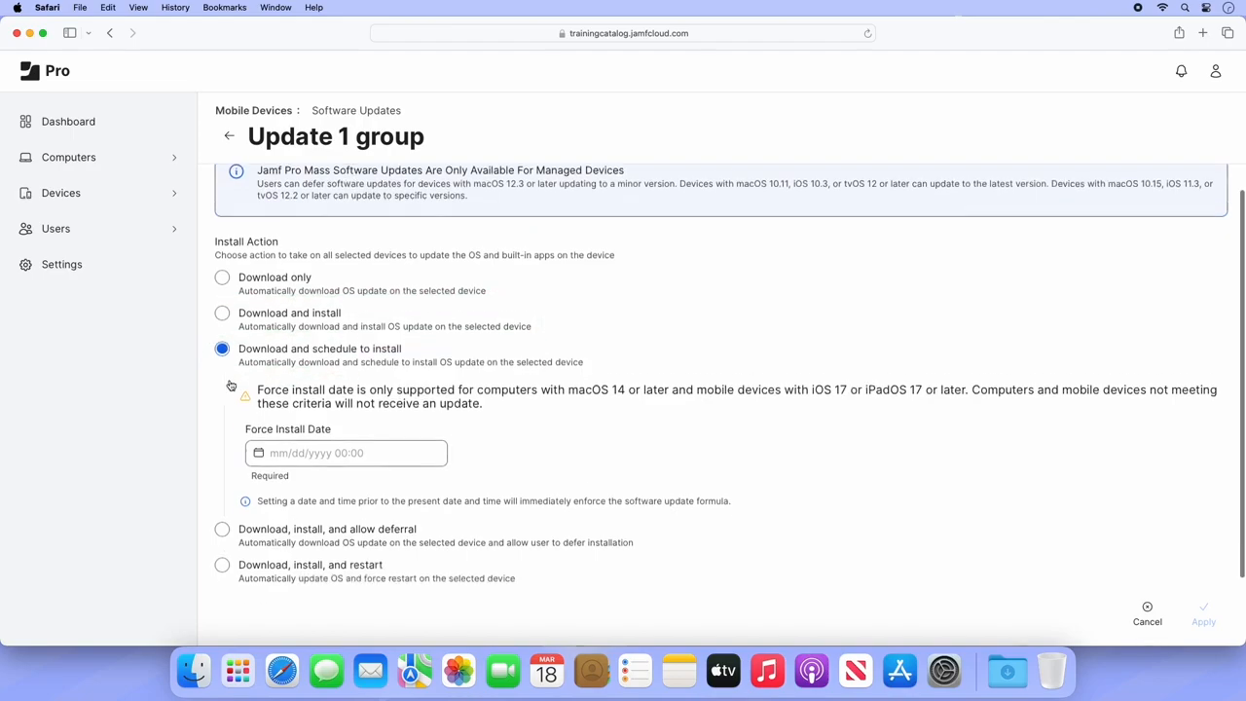
pyautogui.scroll(-3, 231, 385)
pyautogui.click(290, 367)
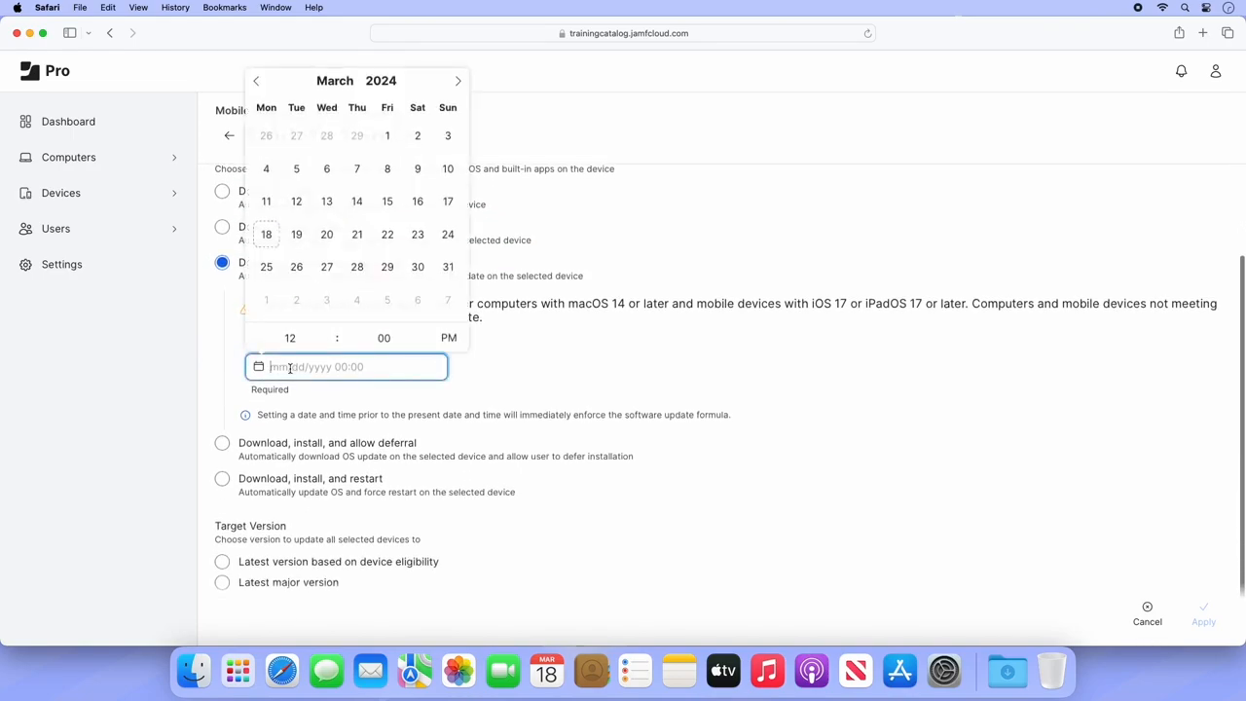
pyautogui.click(458, 82)
pyautogui.click(458, 82)
pyautogui.click(459, 81)
pyautogui.click(458, 82)
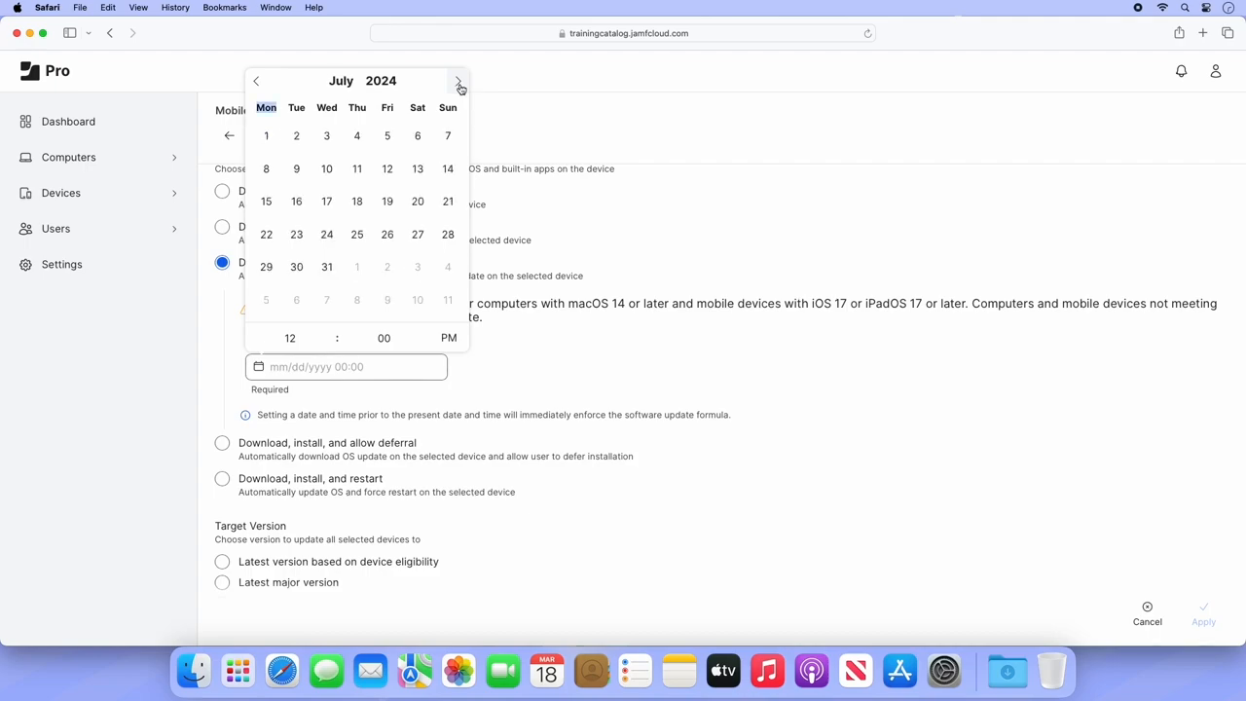
pyautogui.click(327, 266)
pyautogui.write('3')
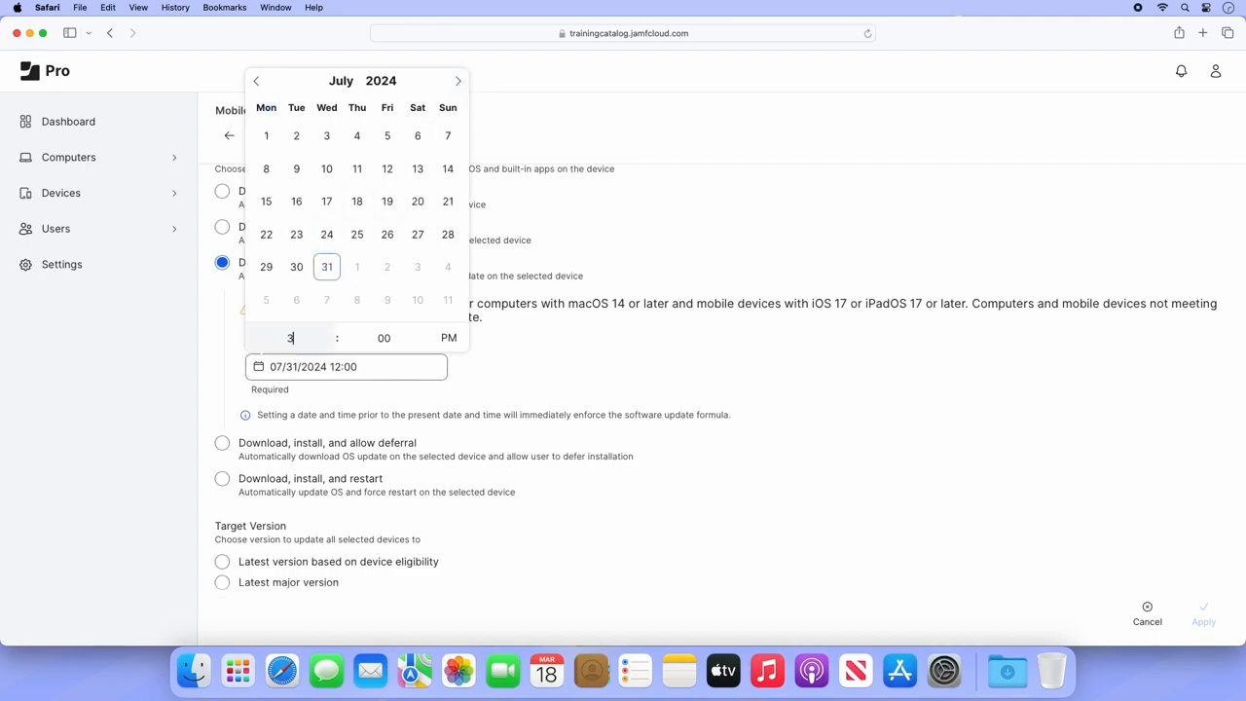
pyautogui.click(481, 370)
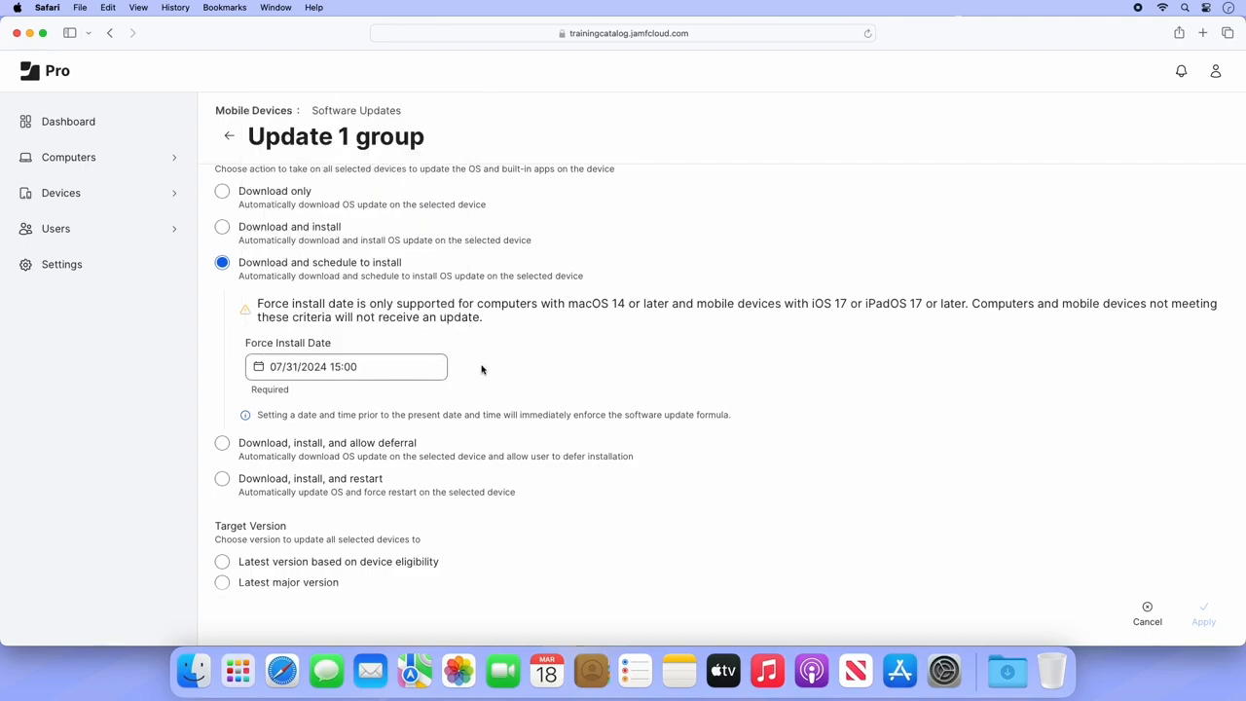
# Step: Set the target version to Latest minor version and apply the update to the computer group
pyautogui.scroll(-1, 481, 368)
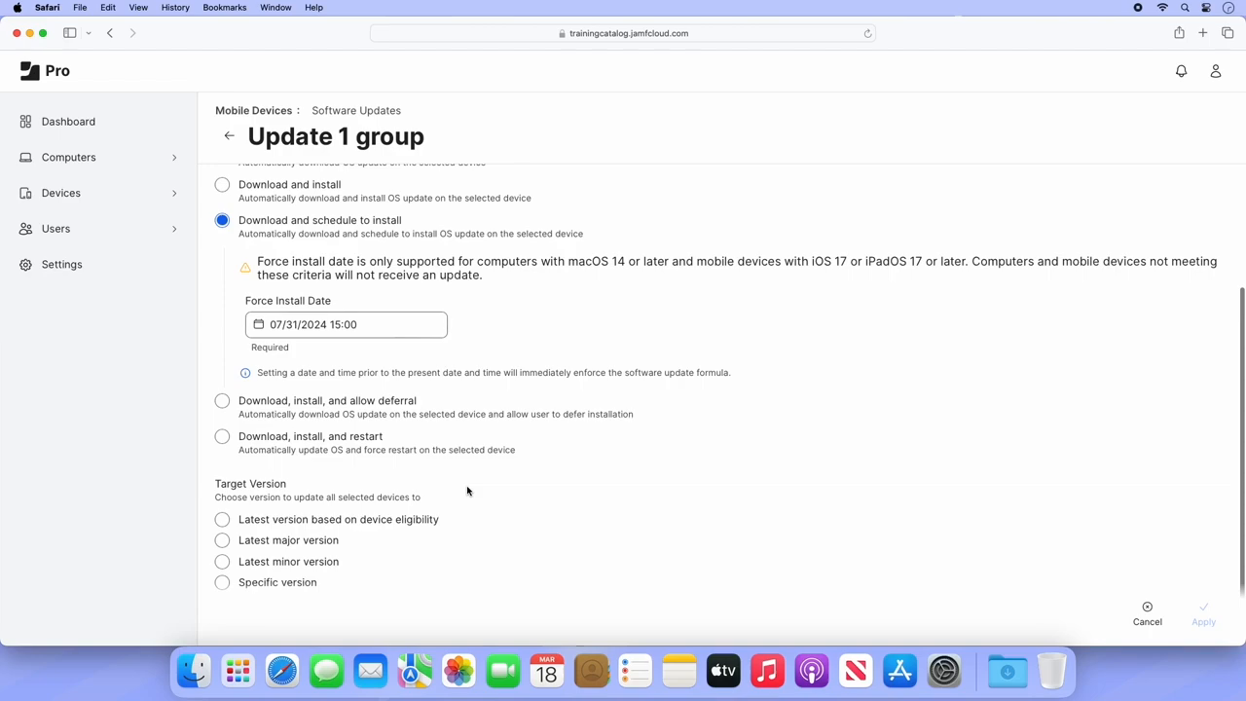
pyautogui.click(308, 562)
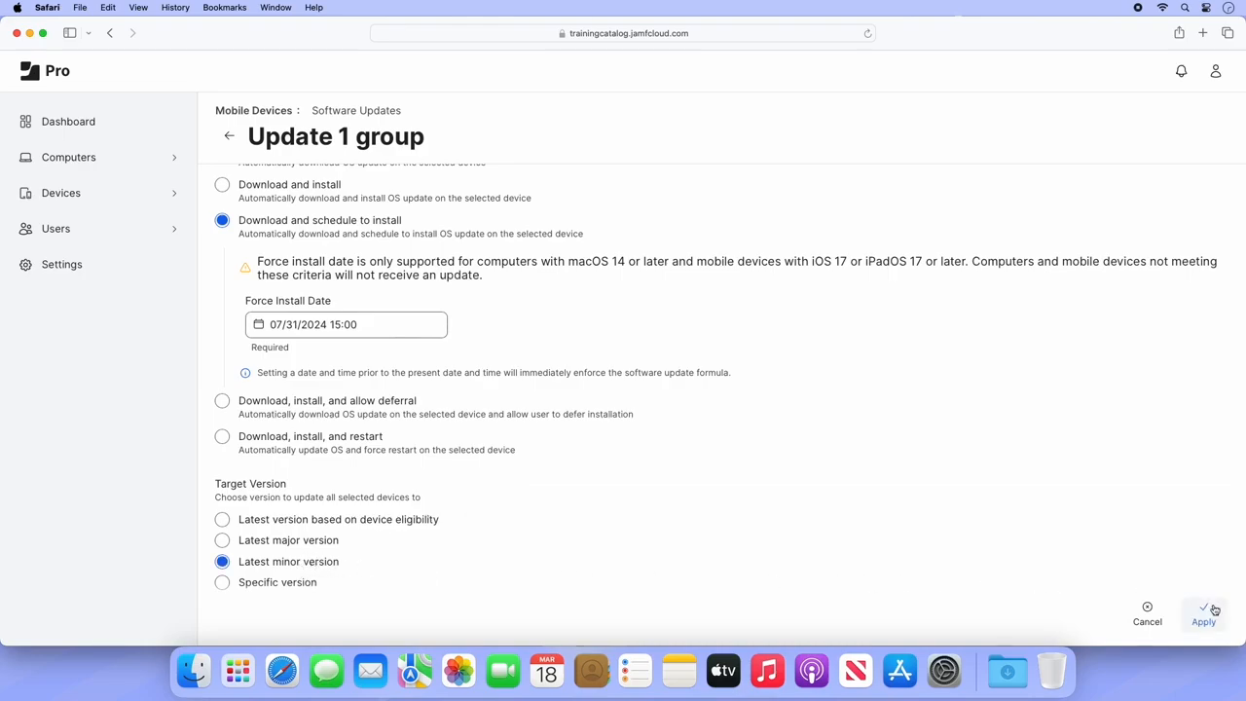
pyautogui.click(1214, 609)
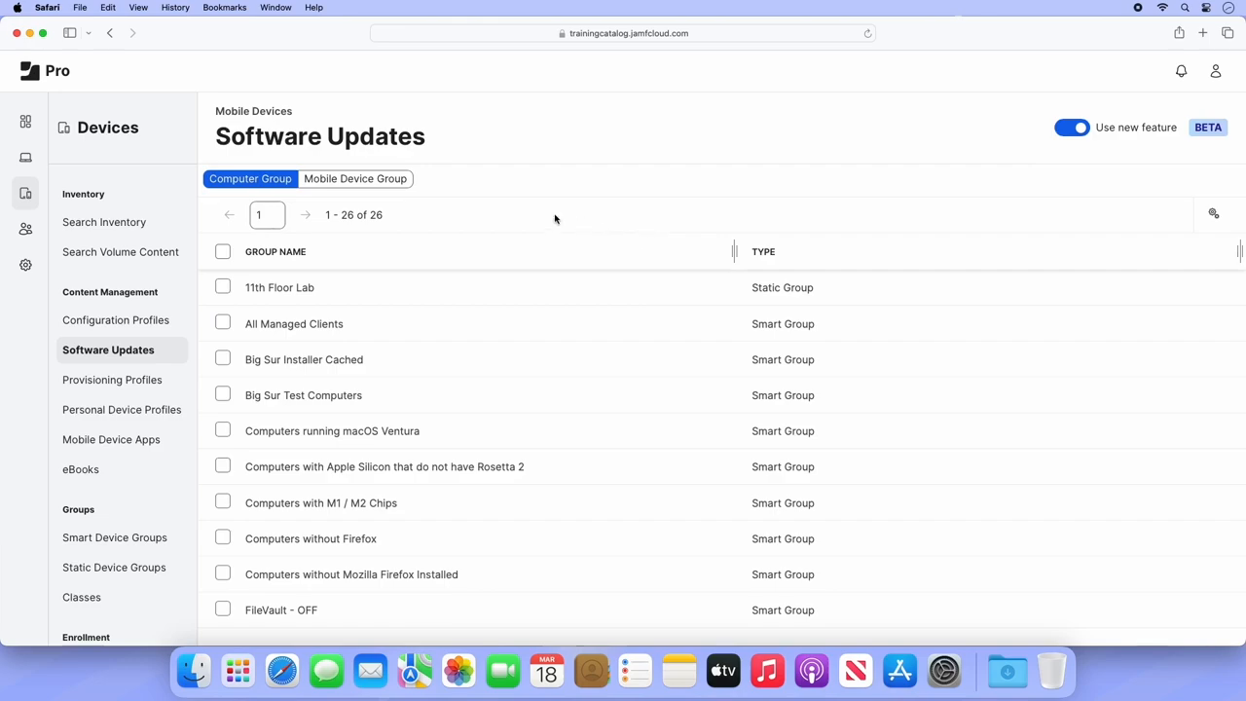
# Step: Start a software update for the mobile device group "All Managed iPhones"
pyautogui.click(396, 183)
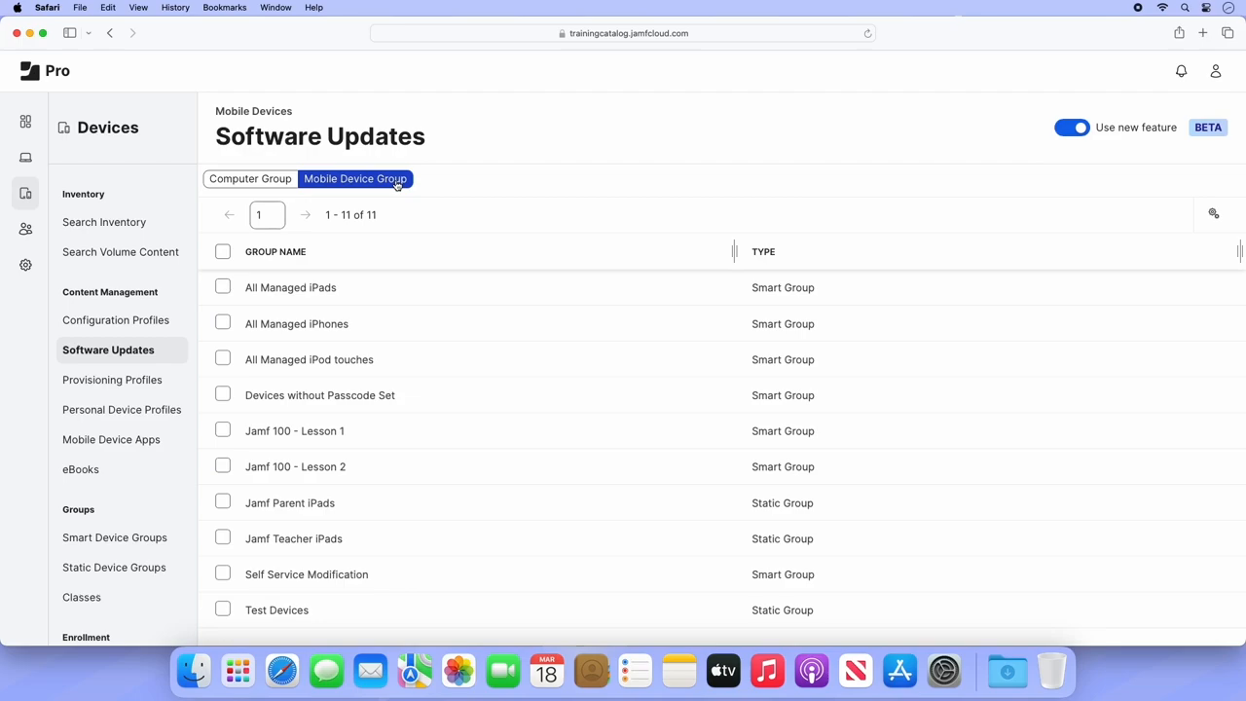
pyautogui.click(223, 325)
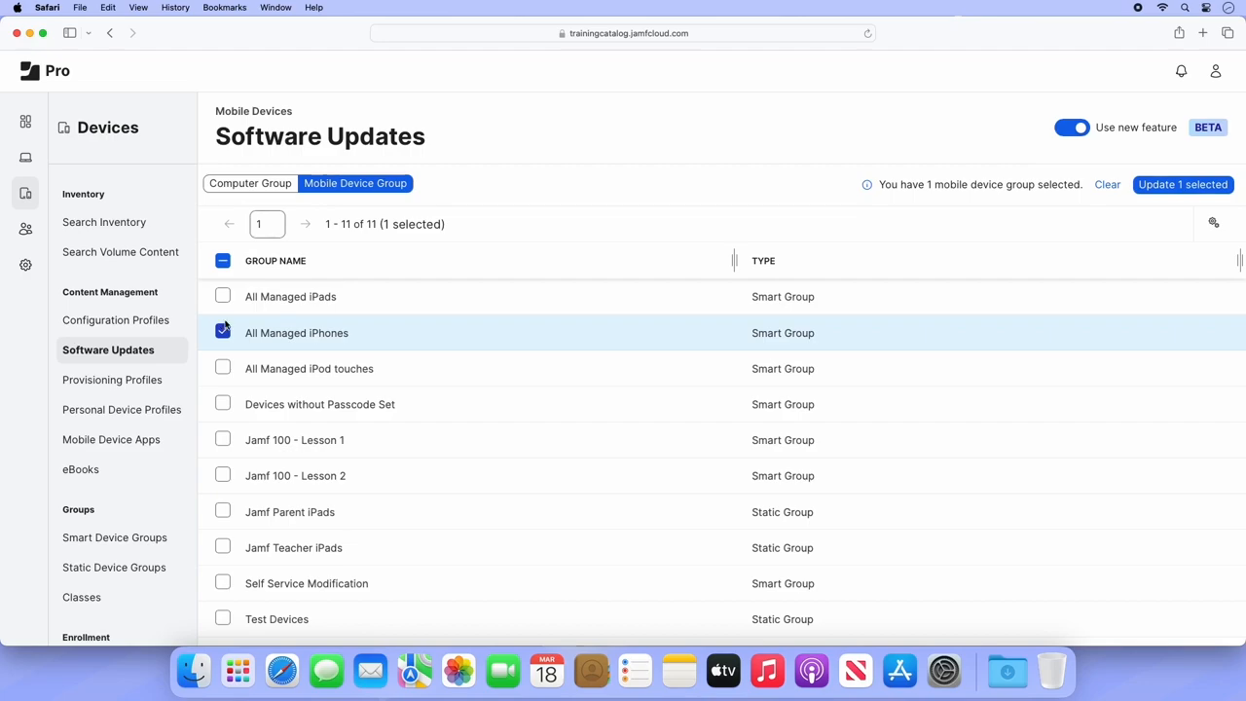
pyautogui.click(1174, 185)
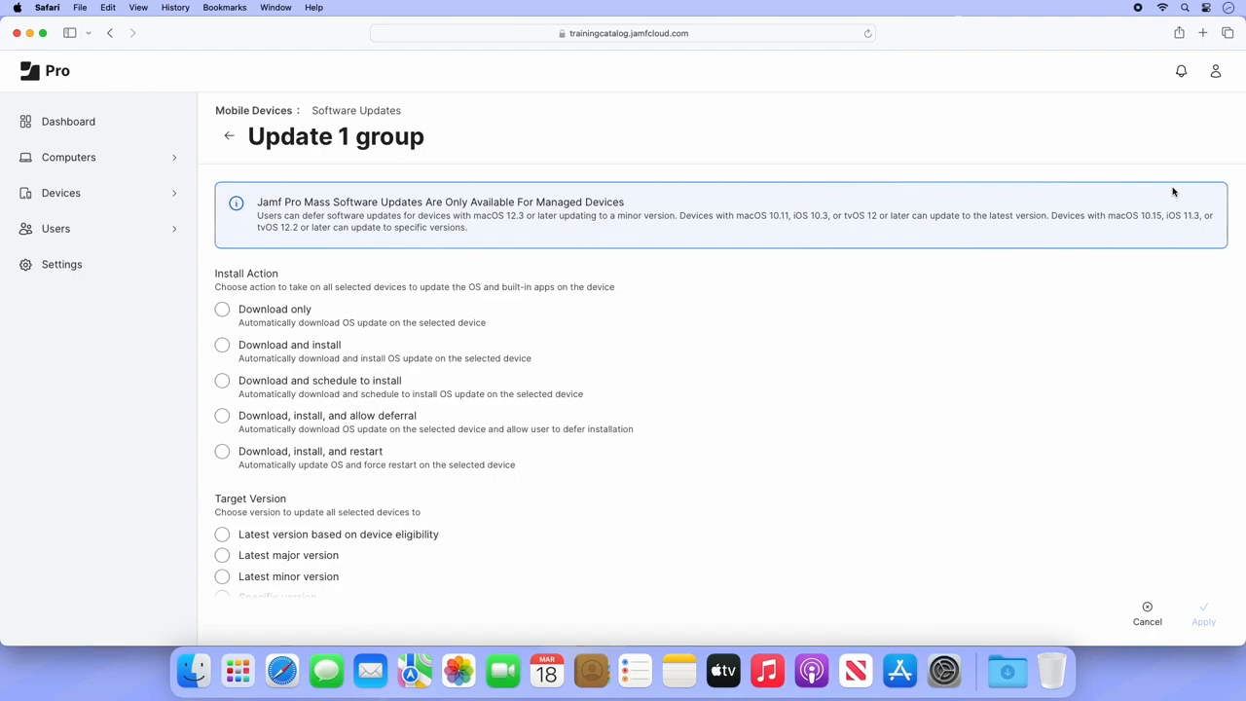
# Step: Apply the iPhone group update with Download and install, targeting the latest version based on device eligibility
pyautogui.click(332, 348)
pyautogui.scroll(-2, 332, 347)
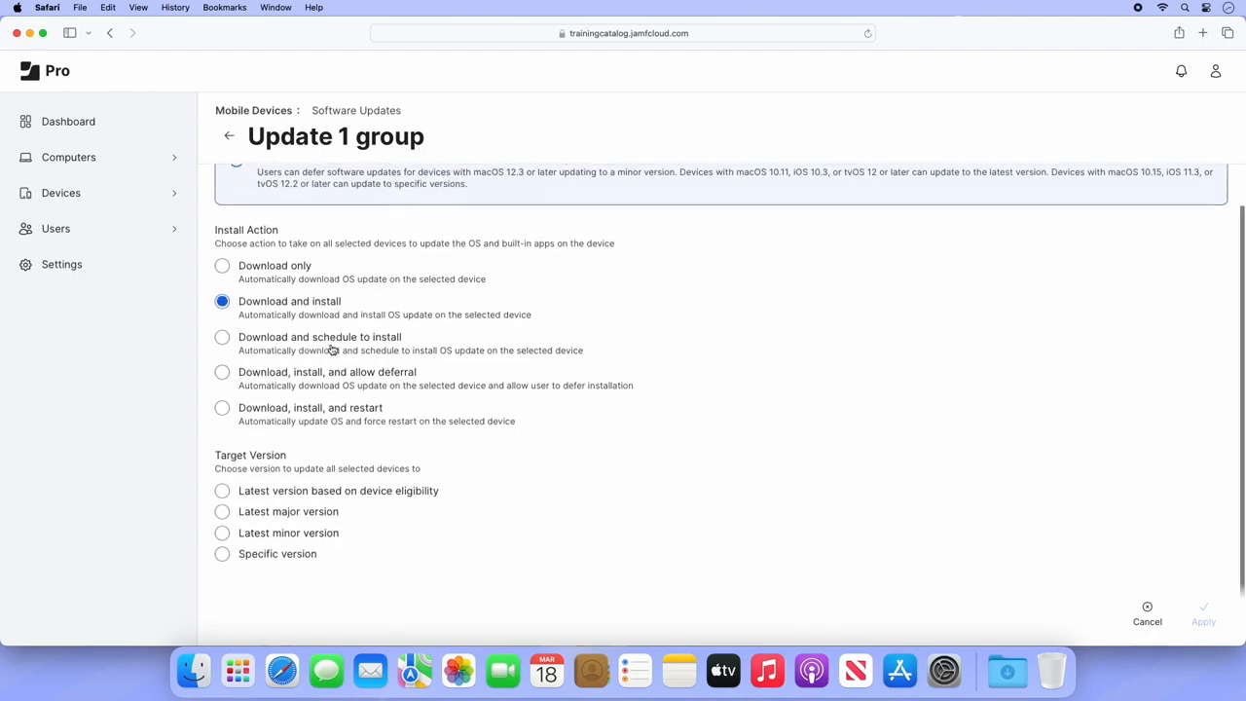
pyautogui.click(223, 494)
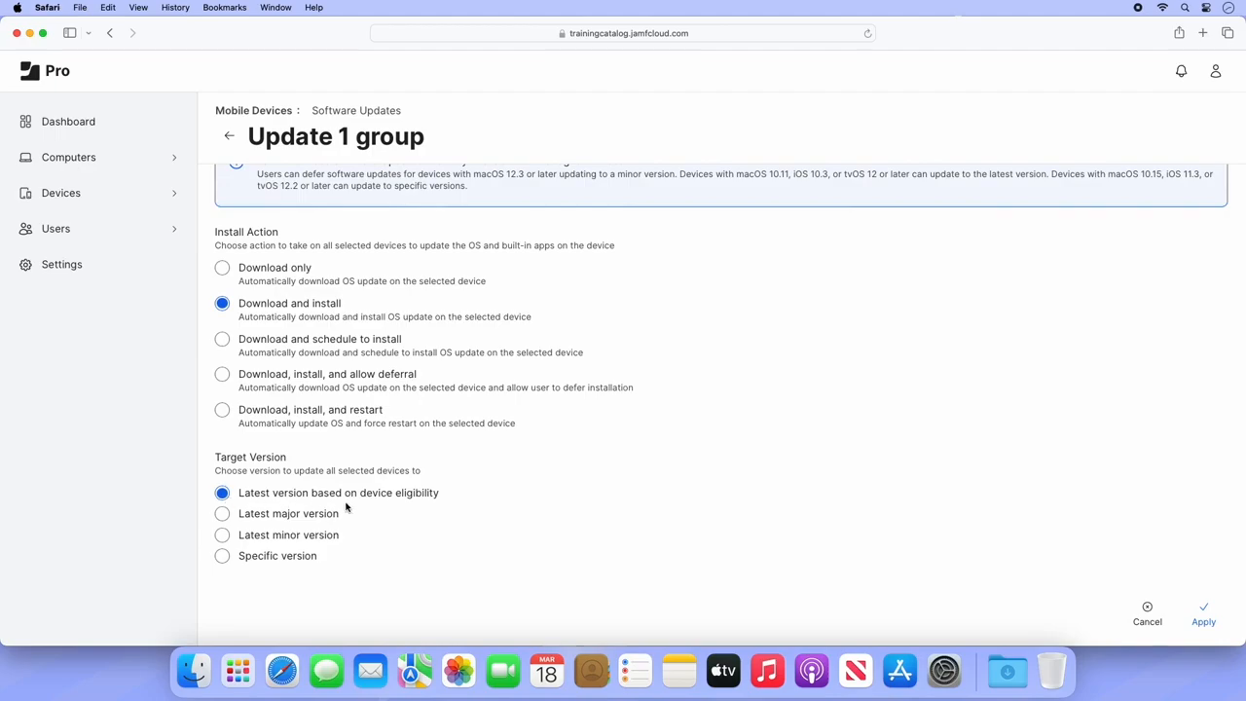
pyautogui.click(1202, 623)
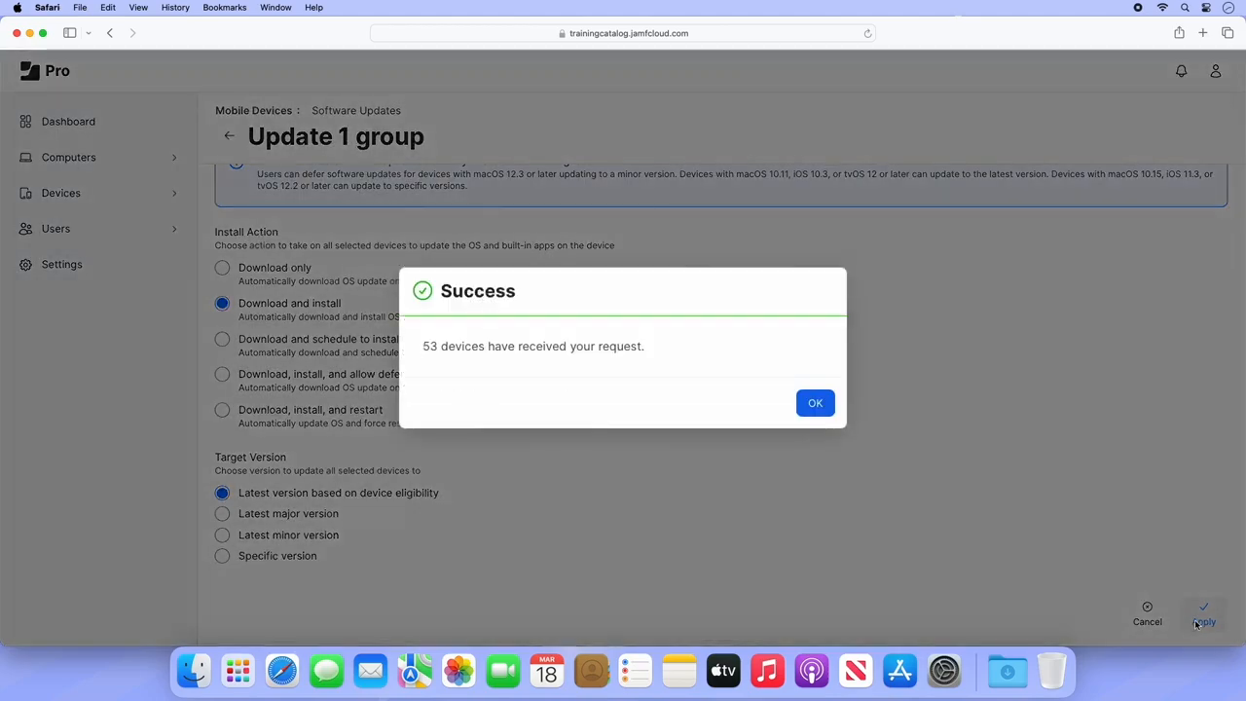
pyautogui.click(815, 402)
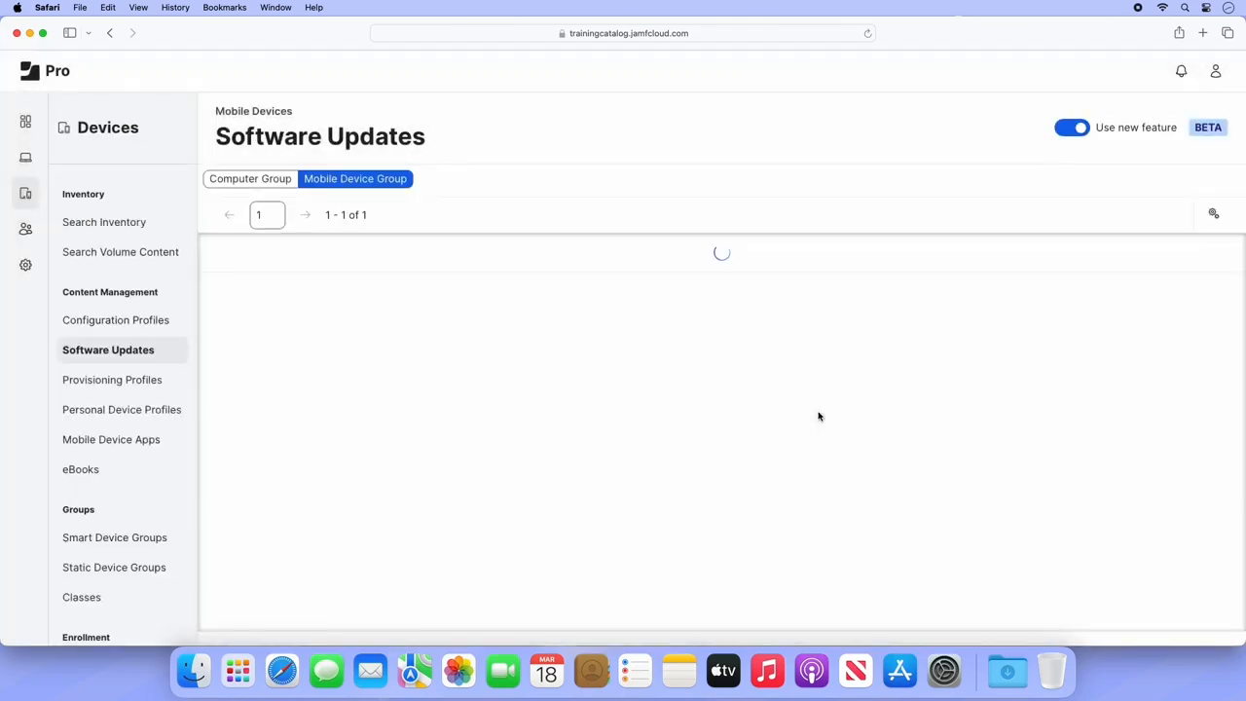